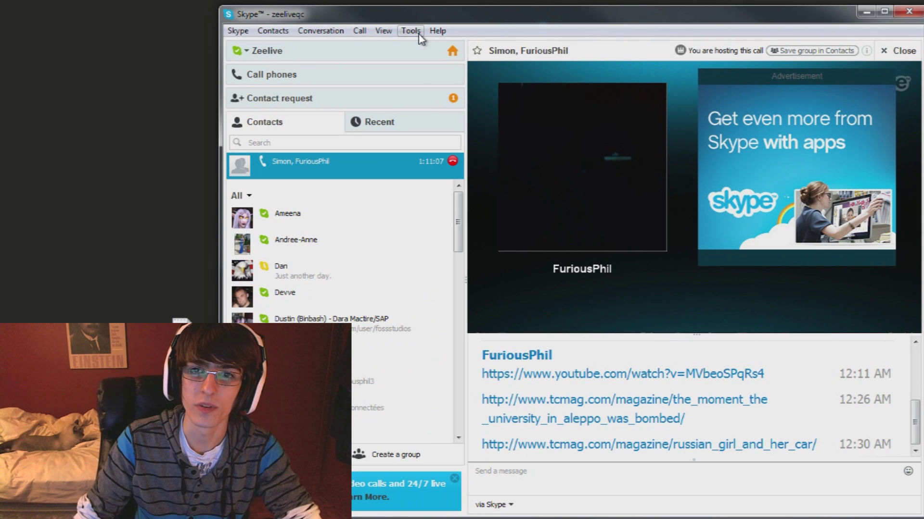
# Step: Open Skype's Options window at the Advanced > Hotkeys page
pyautogui.click(418, 34)
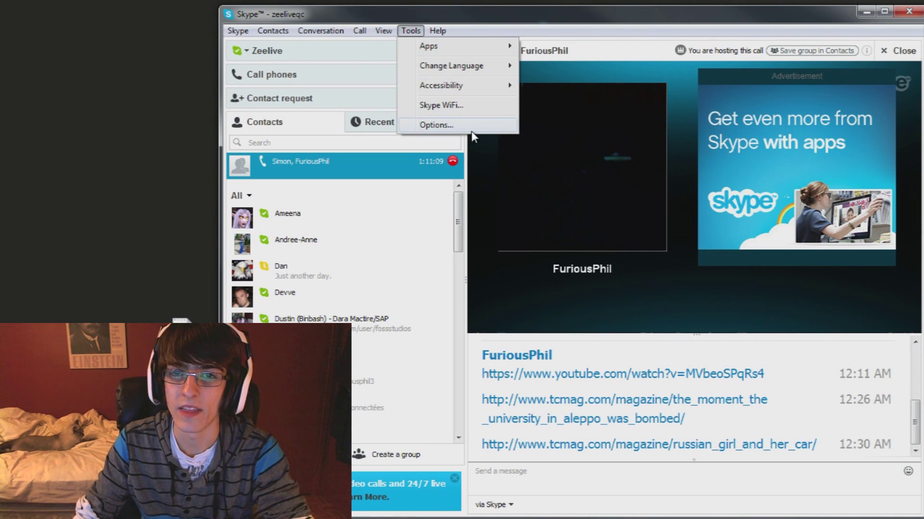
pyautogui.click(437, 126)
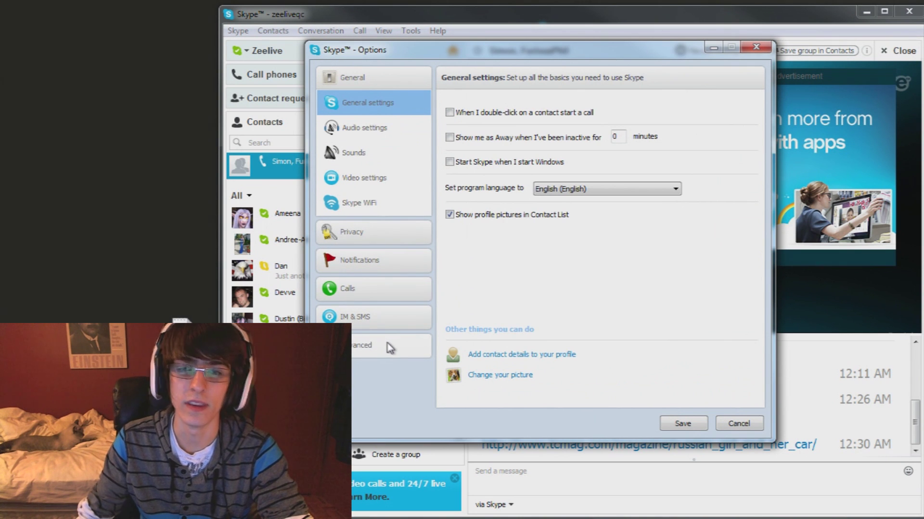
pyautogui.click(390, 347)
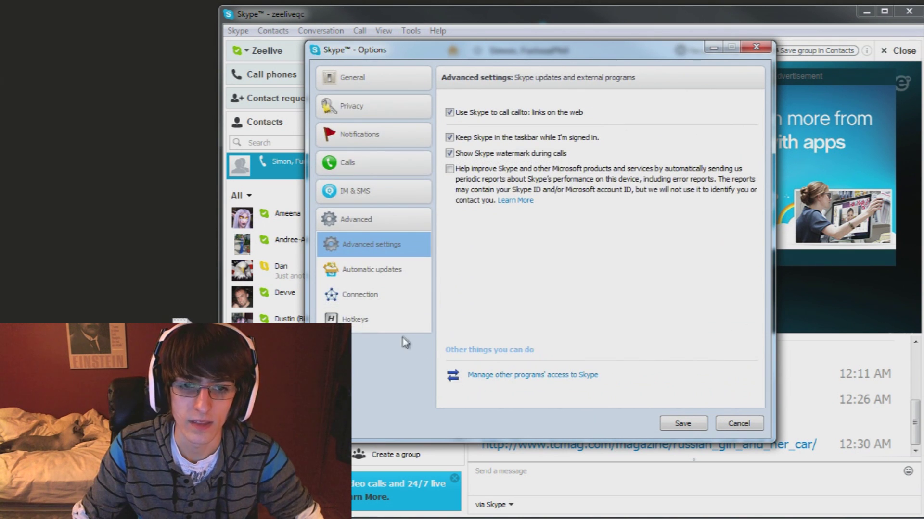
pyautogui.click(378, 324)
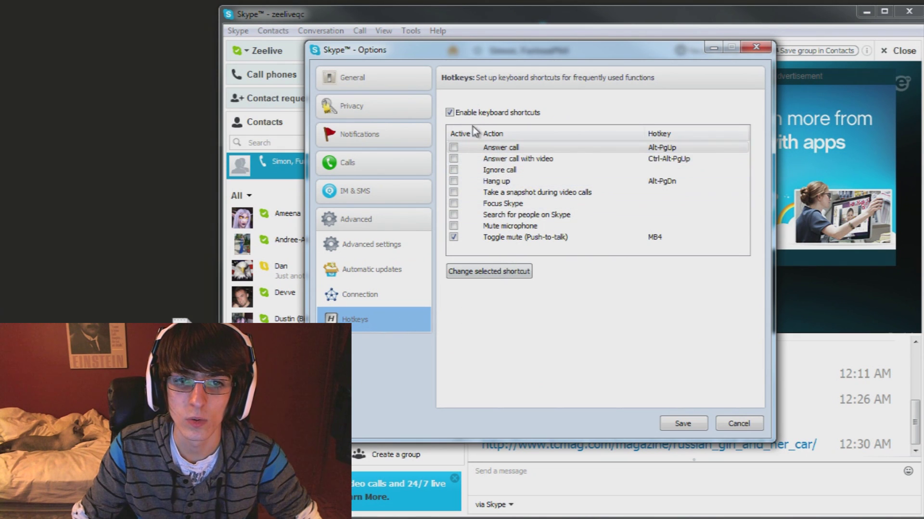
pyautogui.click(450, 113)
pyautogui.click(449, 112)
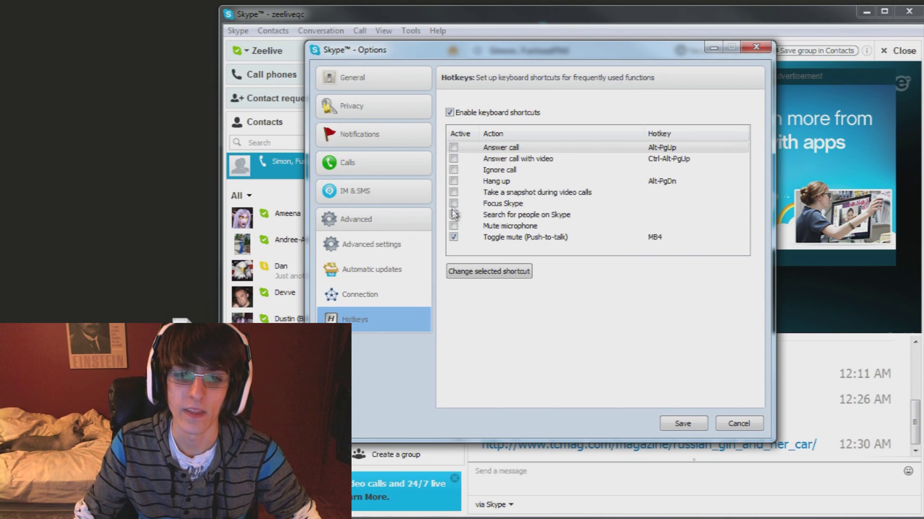
pyautogui.click(454, 238)
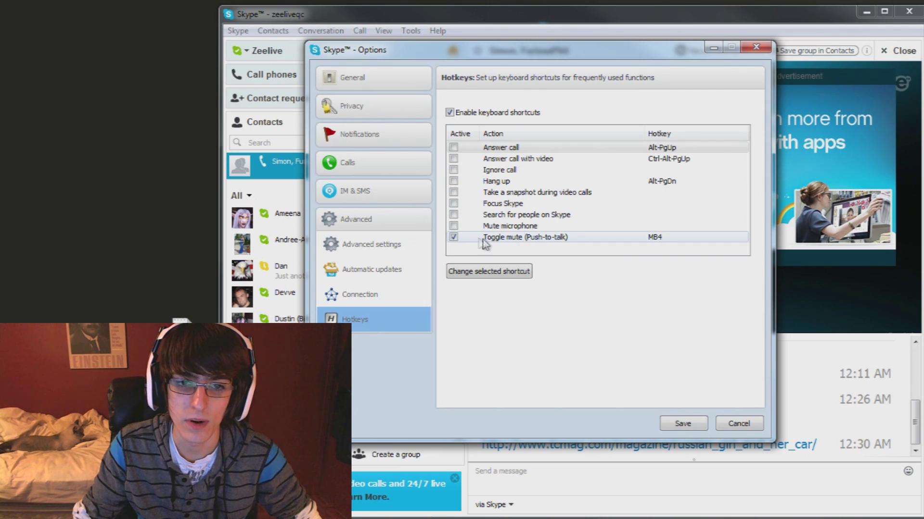
pyautogui.click(453, 239)
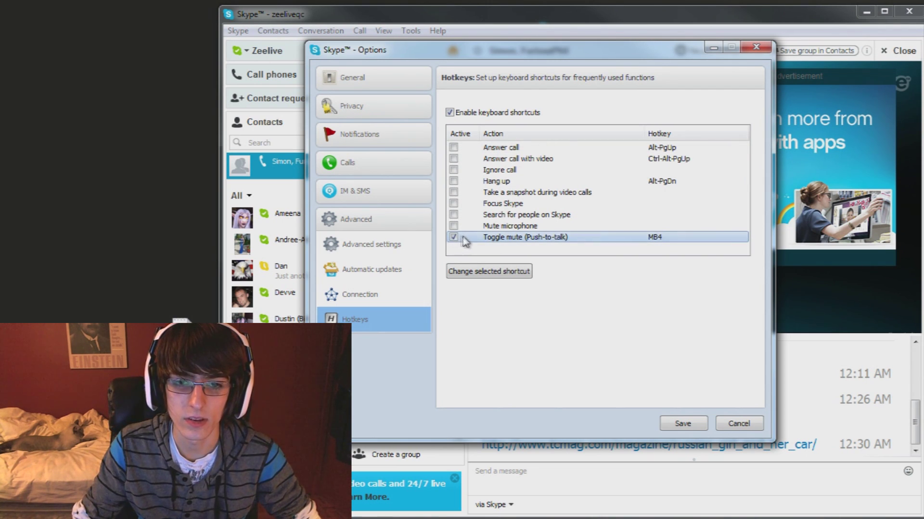
# Step: Rebind the push-to-talk mute shortcut to mouse button 4 (MB4), confirm it, and save the options
pyautogui.click(482, 272)
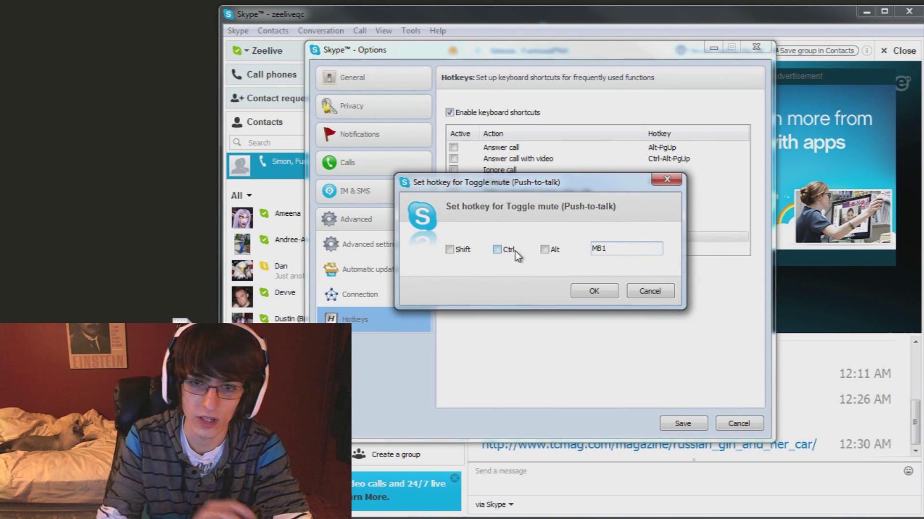
pyautogui.press('h')
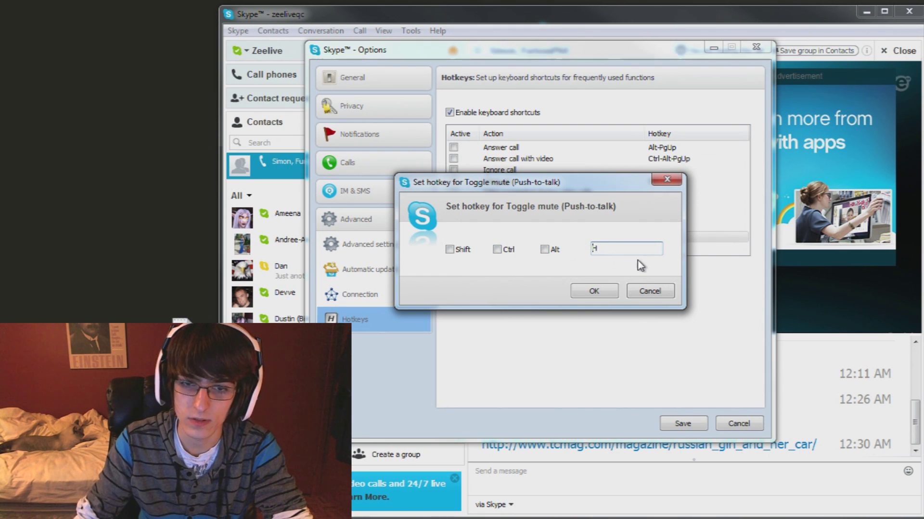
pyautogui.click(632, 247)
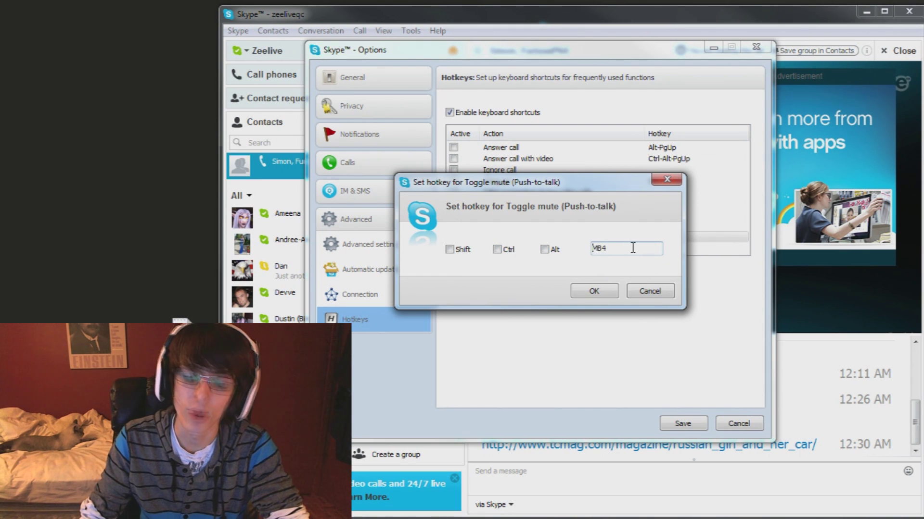
pyautogui.click(595, 292)
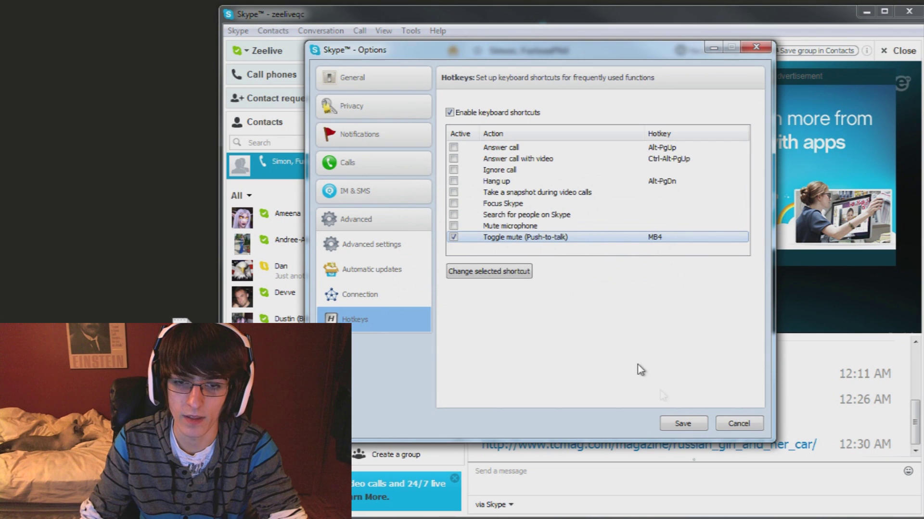
pyautogui.click(682, 425)
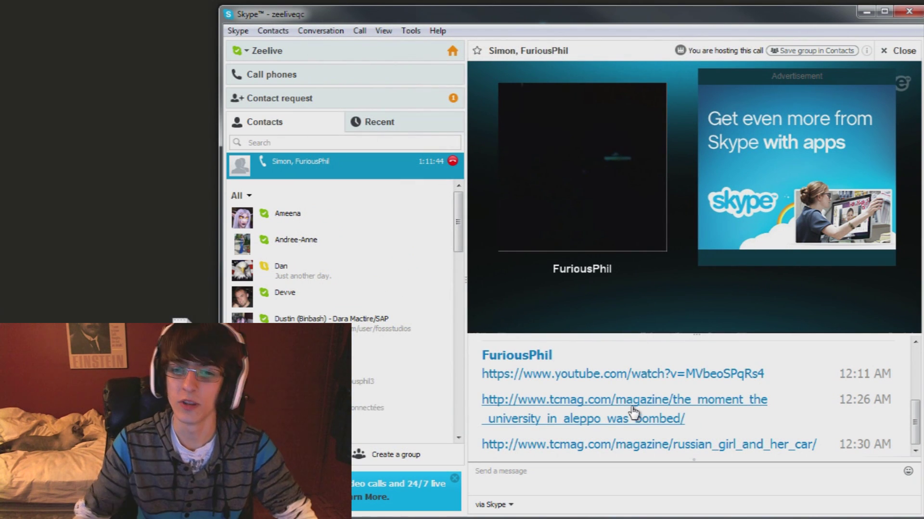
pyautogui.moveTo(686, 326)
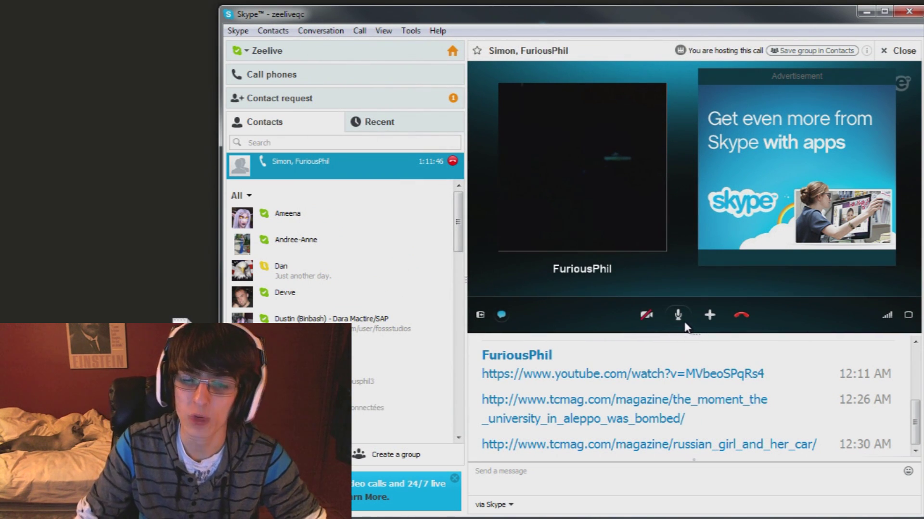
# Step: Mute the call microphone, then toggle mute three times with Ctrl+M, leaving it muted
pyautogui.click(679, 318)
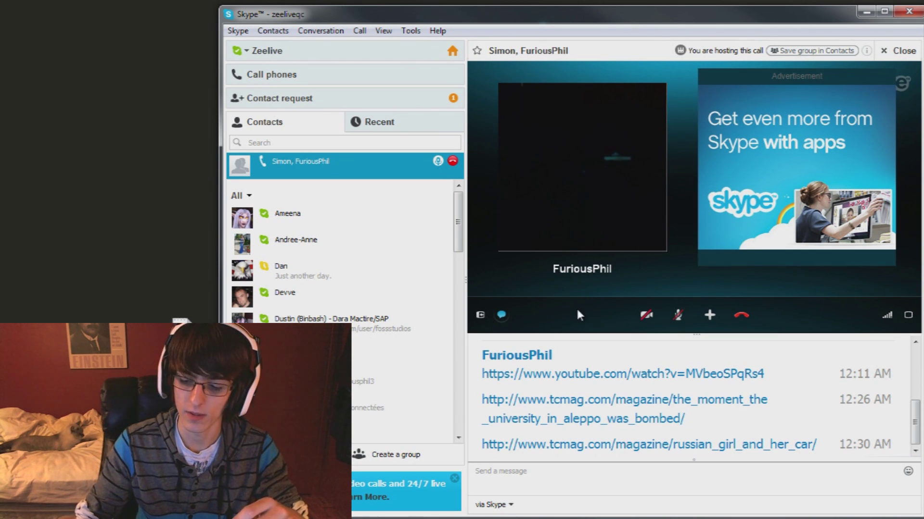
pyautogui.hotkey('ctrl', 'm')
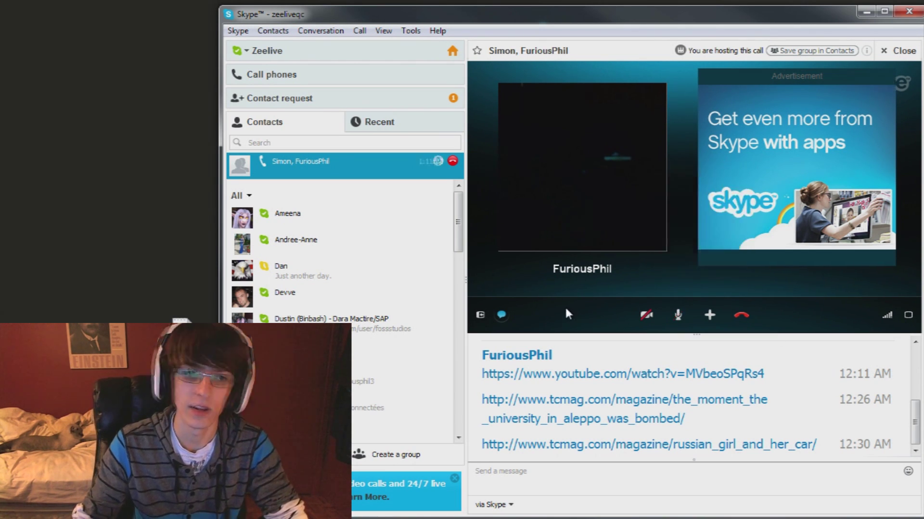
pyautogui.hotkey('ctrl', 'm')
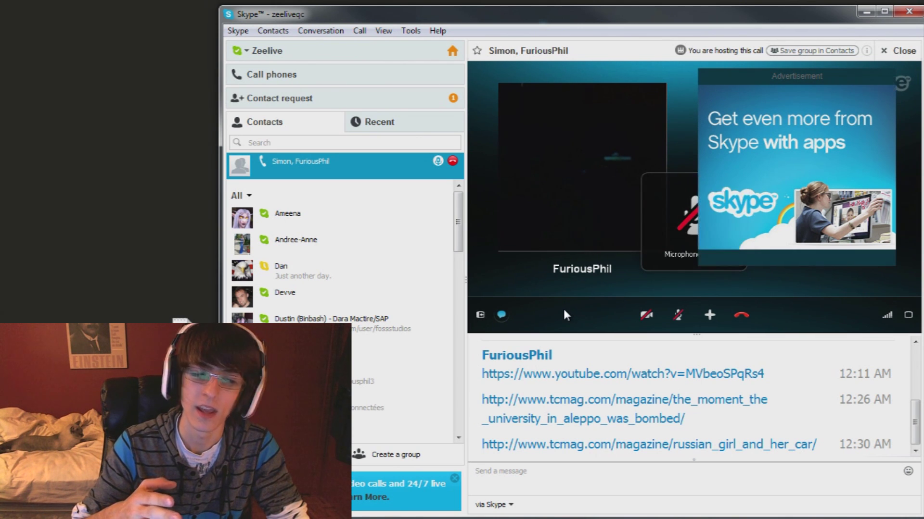
pyautogui.hotkey('ctrl', 'm')
pyautogui.hotkey('ctrl', 'm')
pyautogui.hotkey('ctrl', 'm')
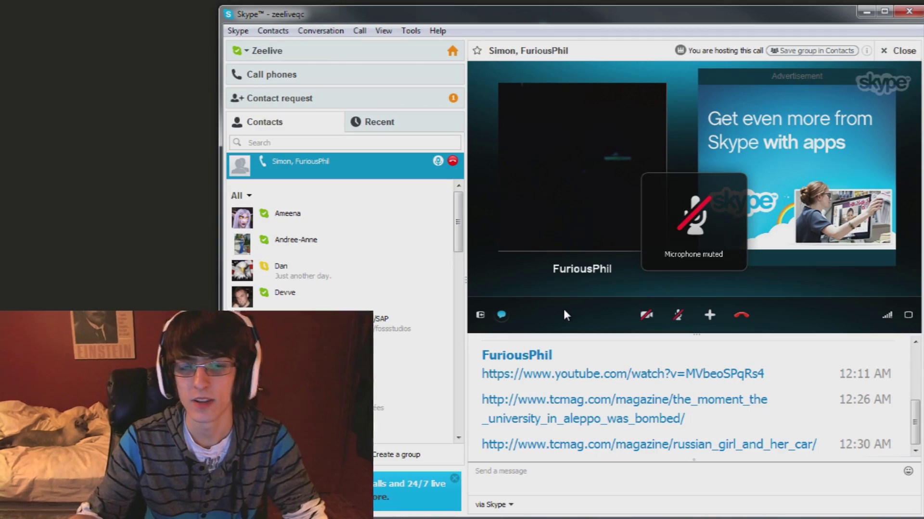